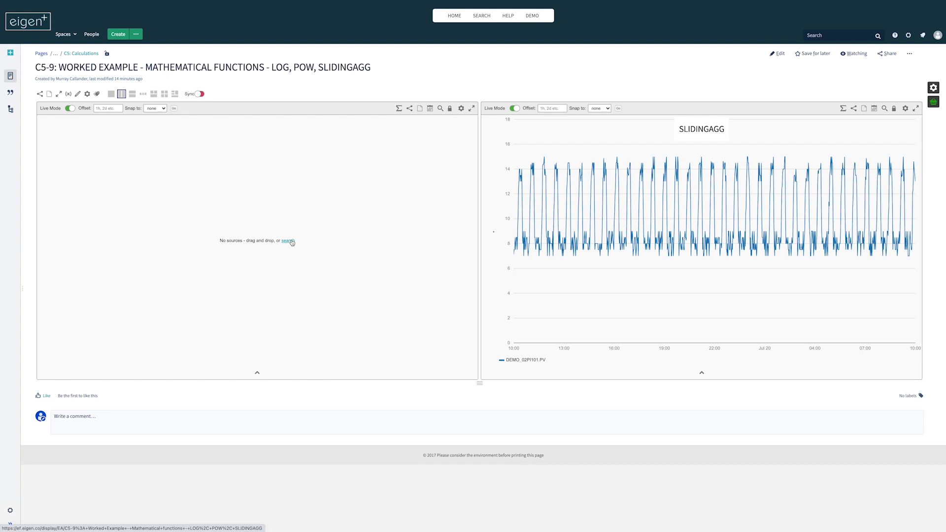
# Step: Build a LOG calculation with operands 1000 and 10 and add it to the empty chart
pyautogui.click(288, 241)
pyautogui.moveTo(402, 229); pyautogui.dragTo(349, 229)
pyautogui.press('BackSpace')
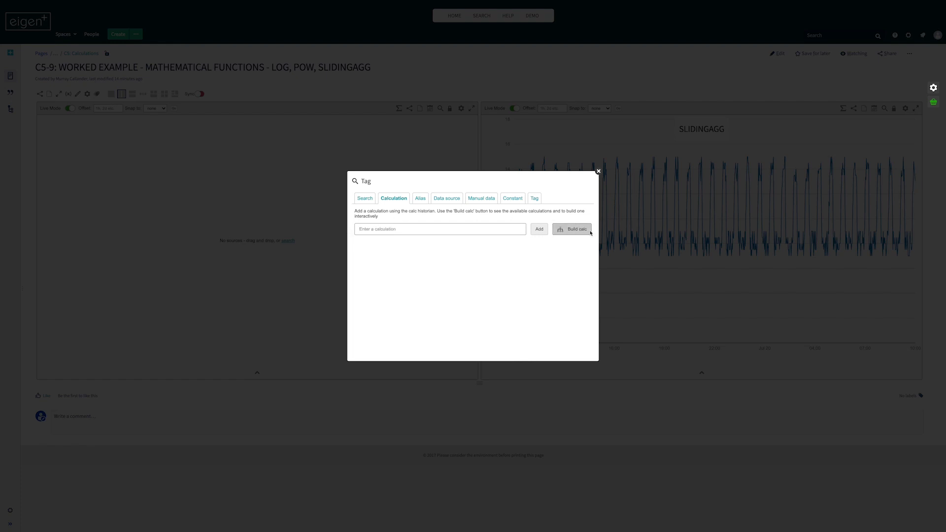
pyautogui.click(572, 229)
pyautogui.click(321, 180)
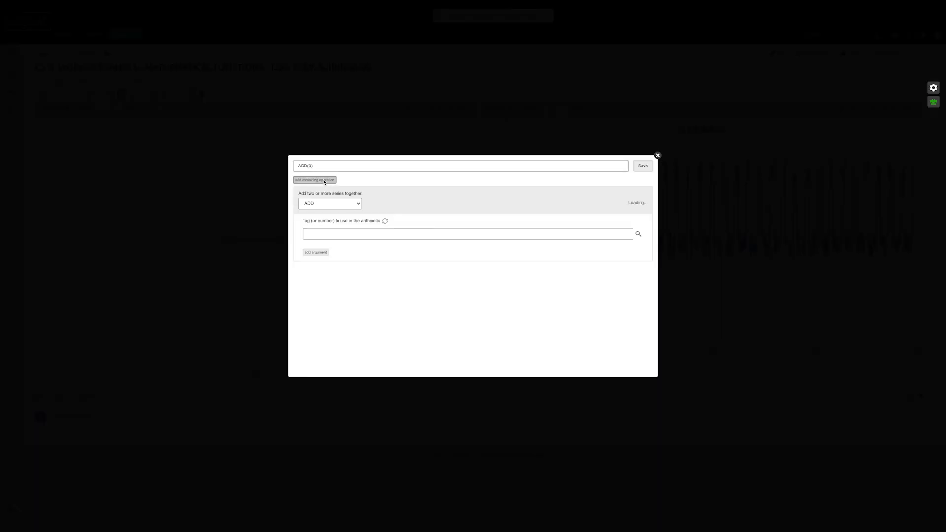
pyautogui.click(357, 205)
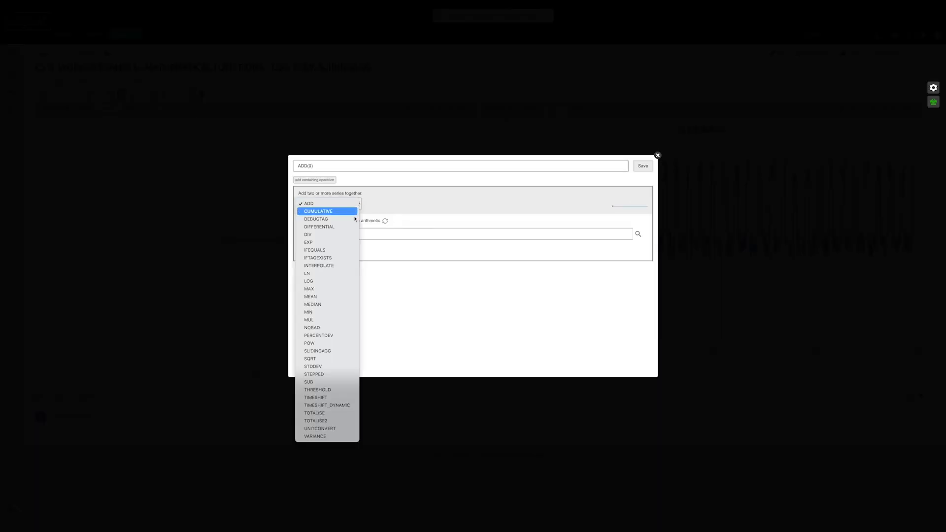
pyautogui.click(346, 281)
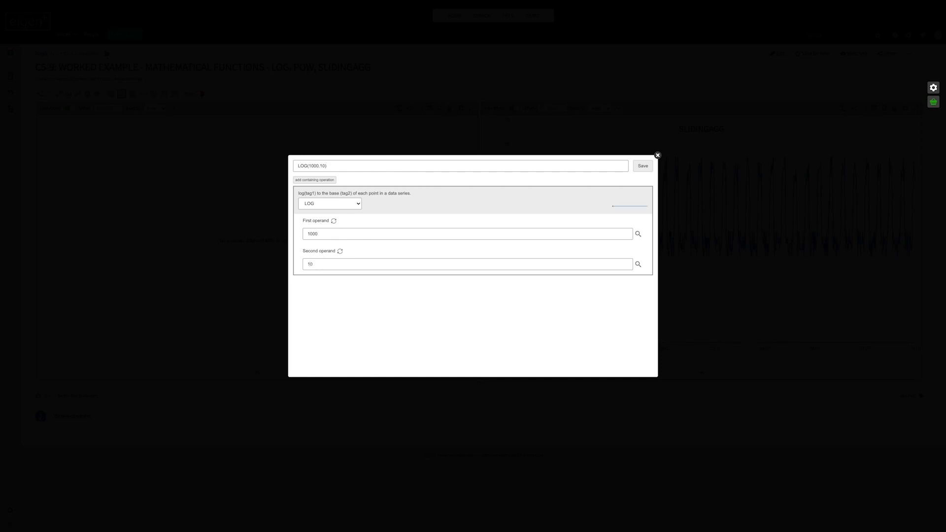
pyautogui.click(635, 168)
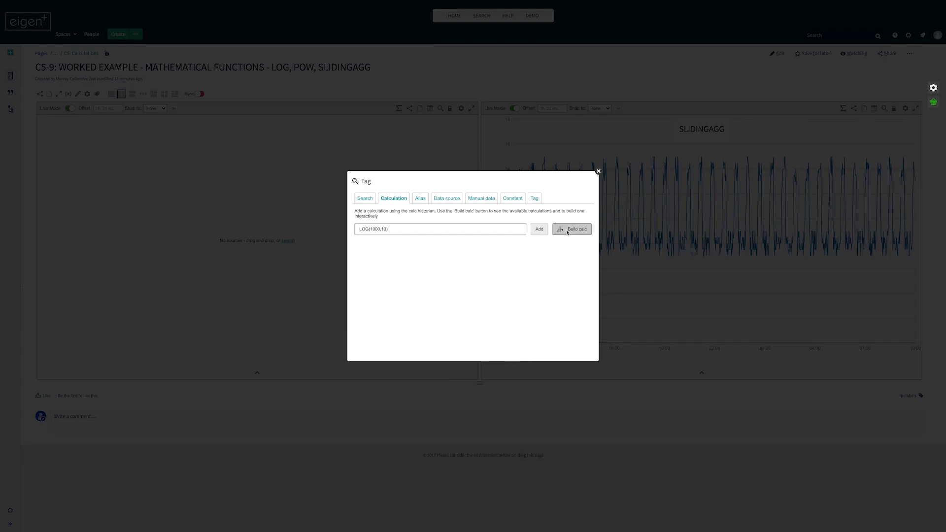
pyautogui.click(539, 231)
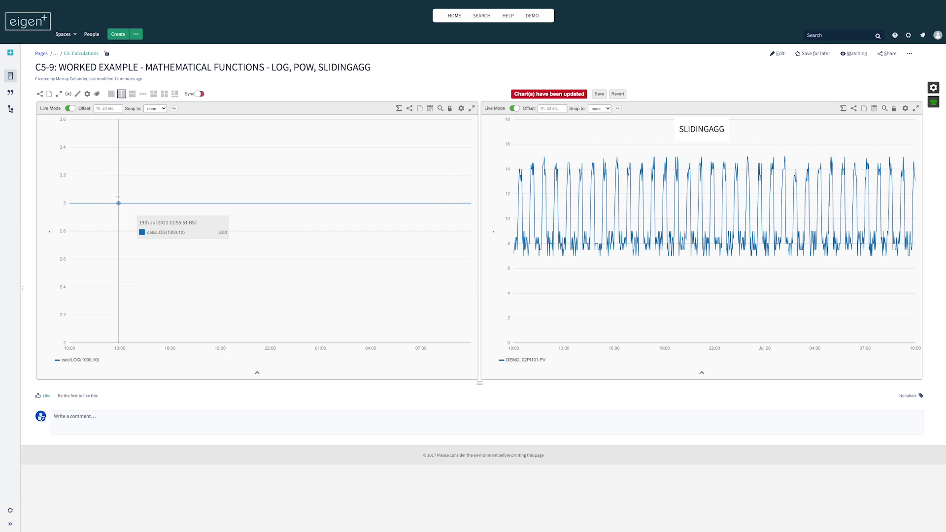
# Step: Add a POW calculation with operands 2 and 4 to the chart holding the LOG trend, and save the updated charts
pyautogui.rightClick(255, 182)
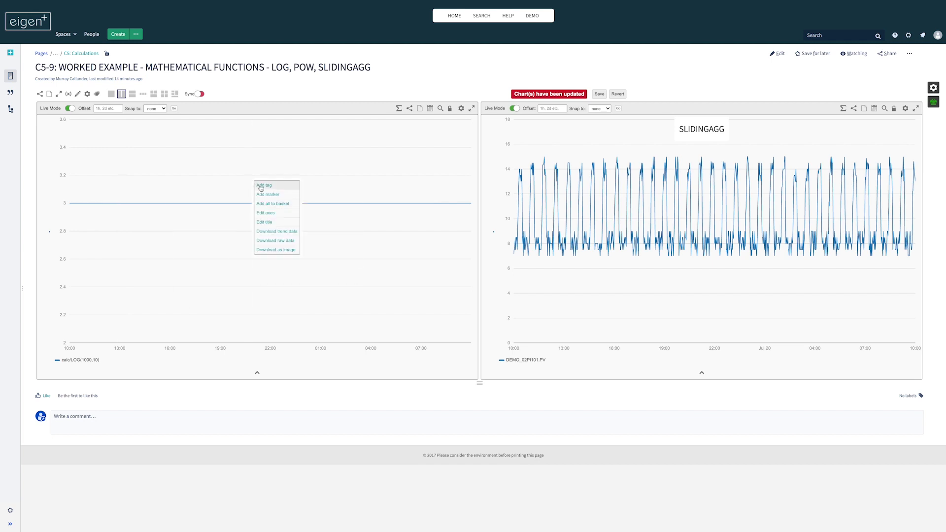
pyautogui.click(266, 185)
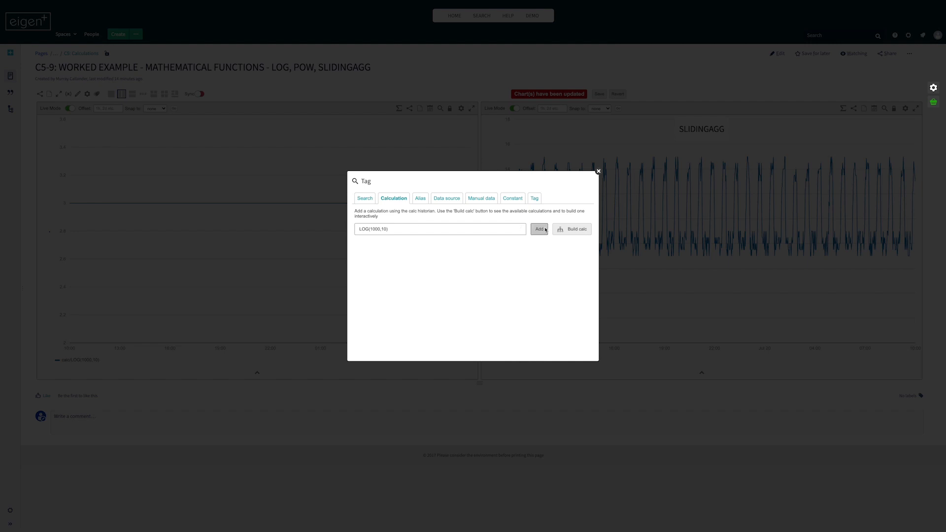
pyautogui.click(571, 230)
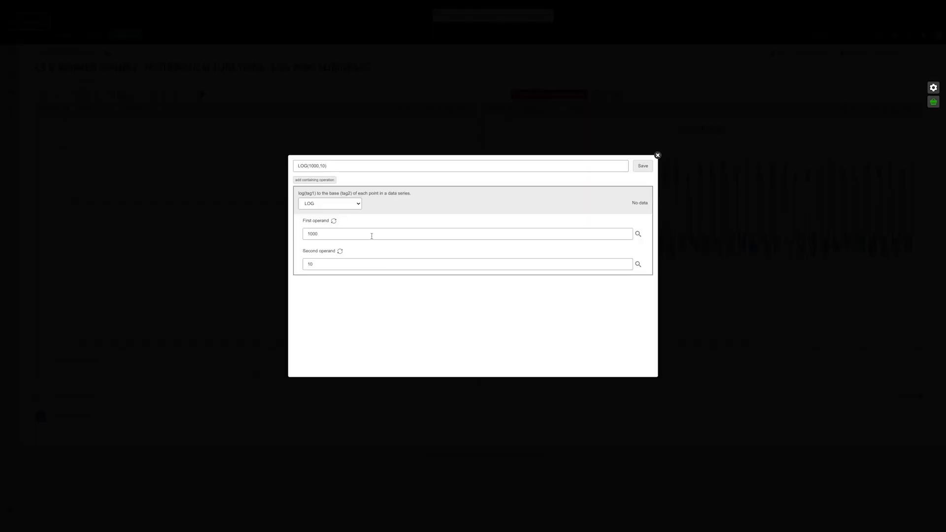
pyautogui.click(346, 204)
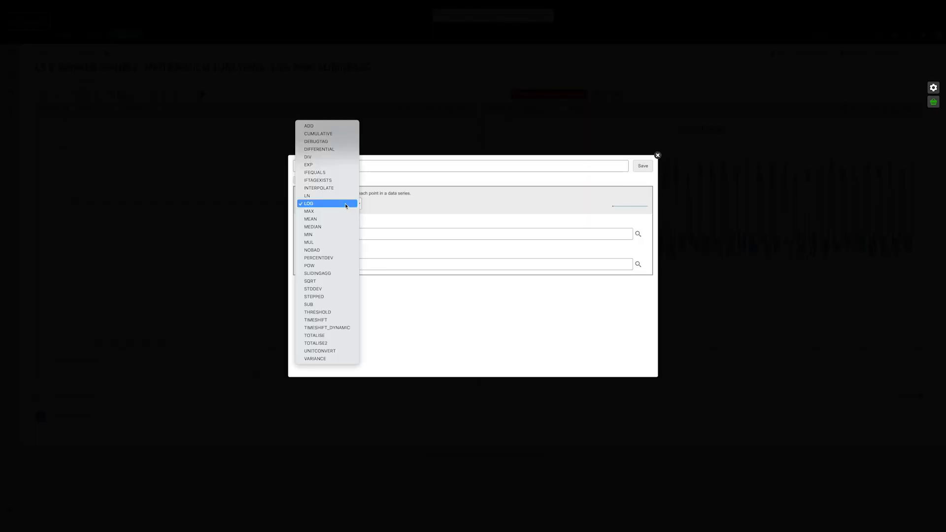
pyautogui.click(340, 266)
pyautogui.moveTo(320, 234); pyautogui.dragTo(296, 235)
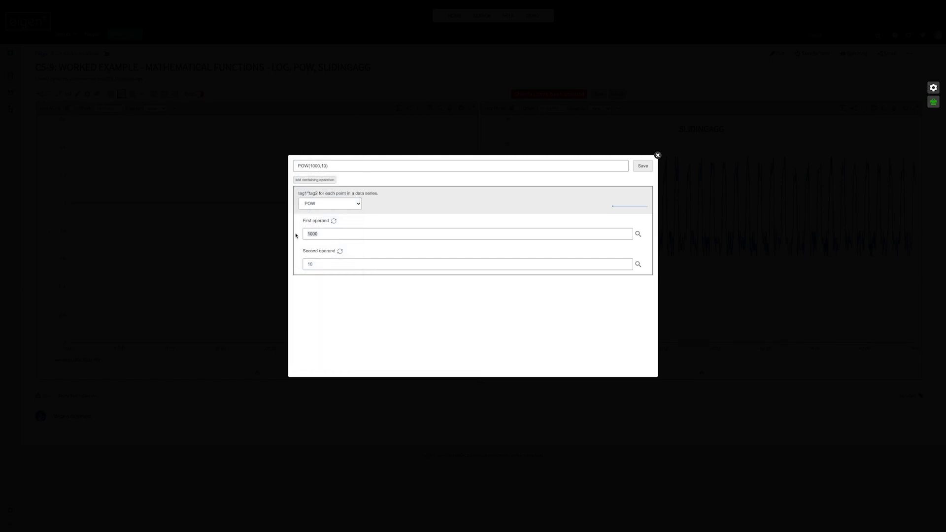
pyautogui.write('2')
pyautogui.doubleClick(326, 265)
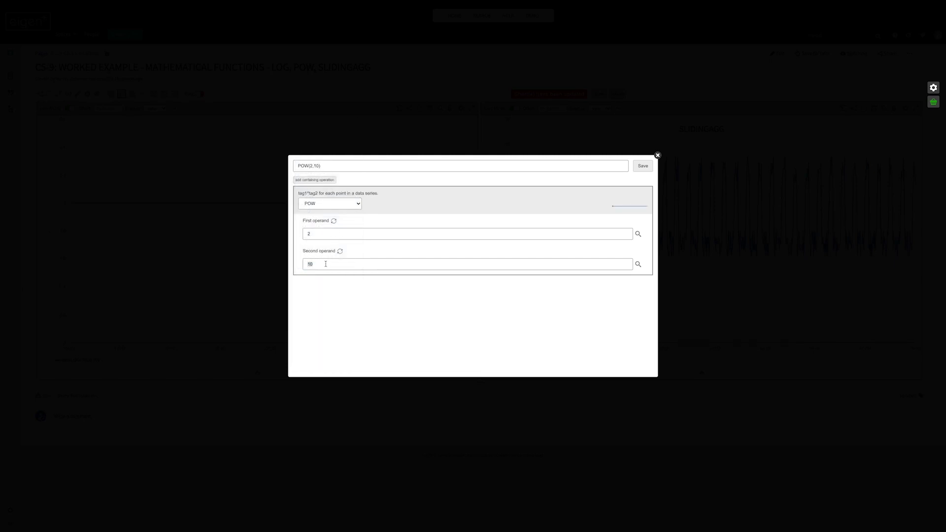
pyautogui.click(644, 166)
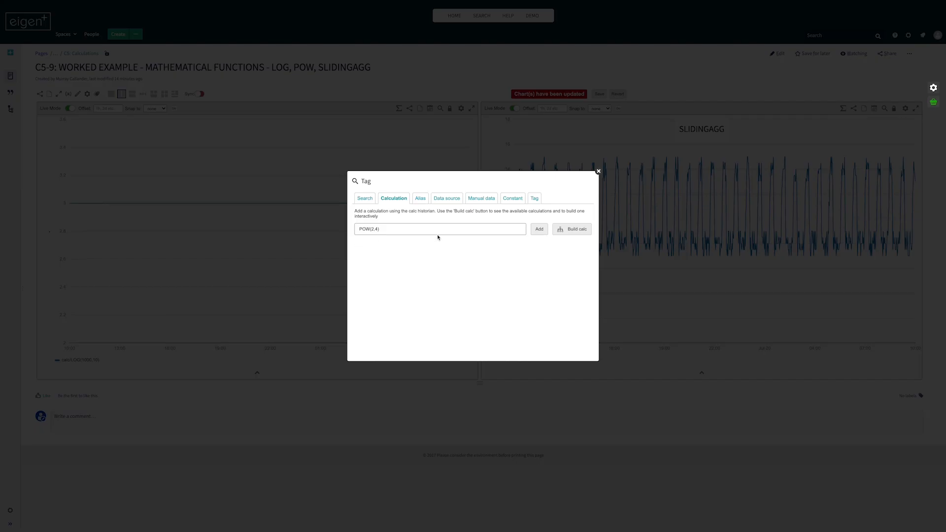
pyautogui.click(546, 231)
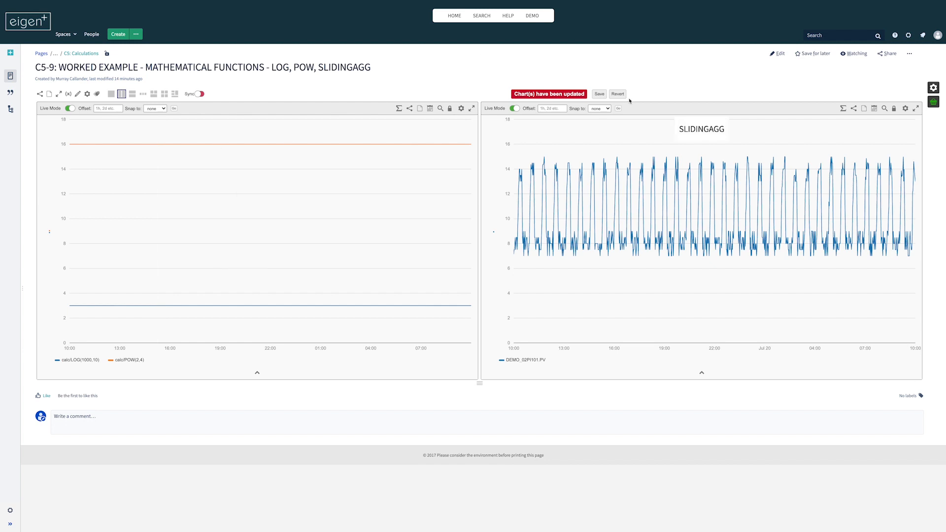
pyautogui.click(599, 93)
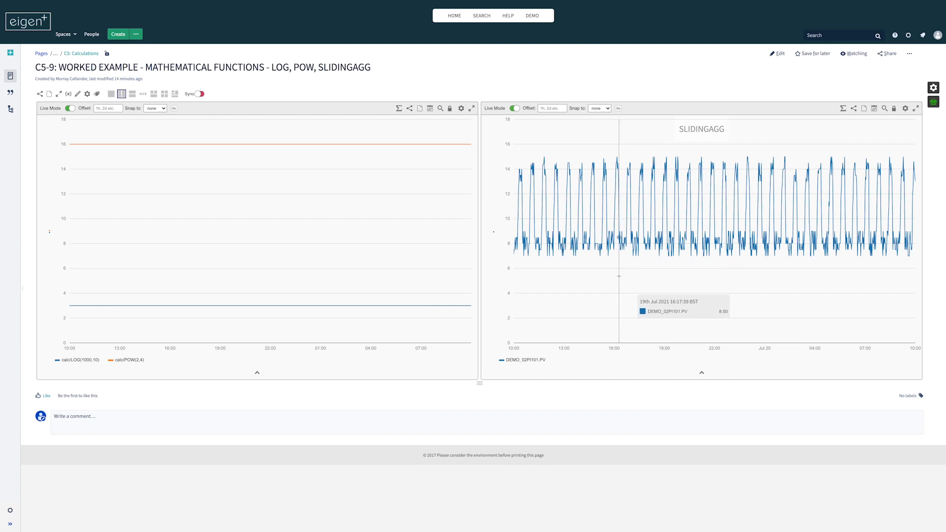
# Step: Add an average trend of DEMO_02PI101.PV to the SLIDINGAGG chart and set its aggregation window to 60m
pyautogui.click(530, 362)
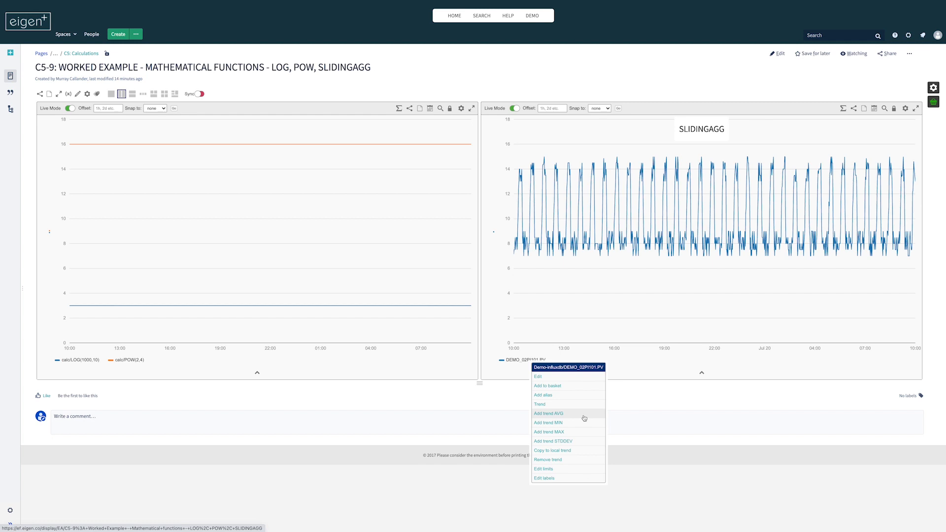
pyautogui.click(546, 417)
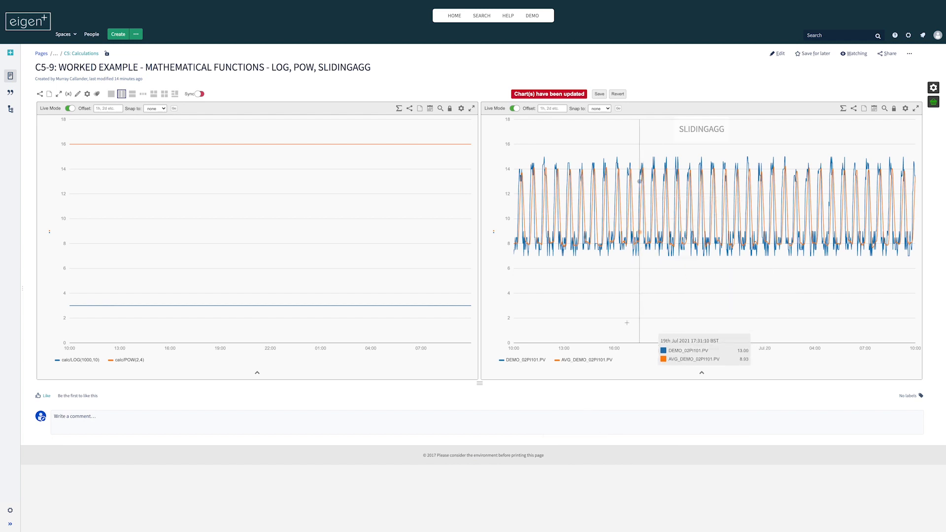
pyautogui.rightClick(592, 360)
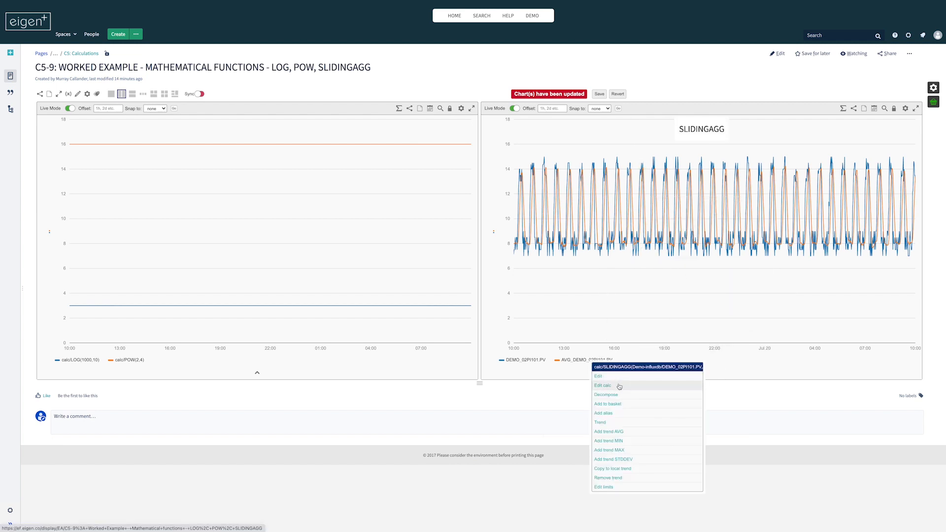
pyautogui.click(620, 386)
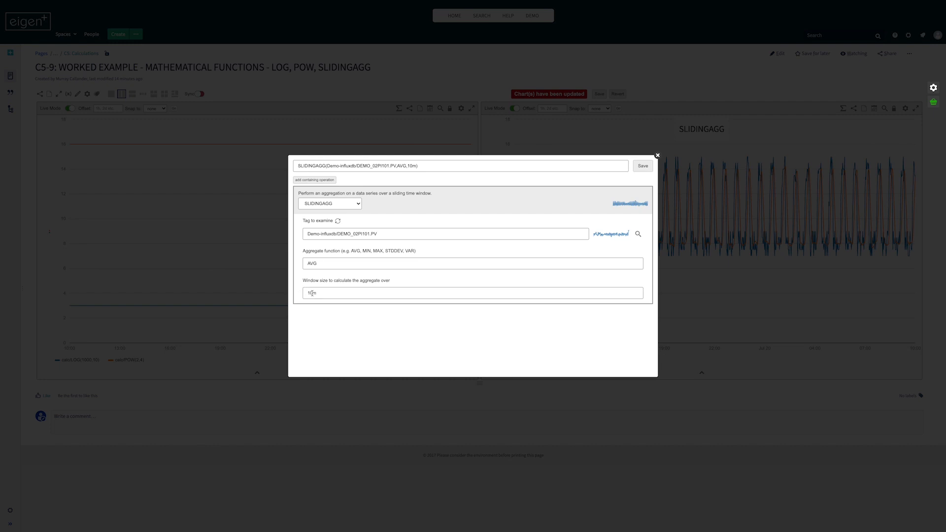
pyautogui.write('60')
pyautogui.click(643, 166)
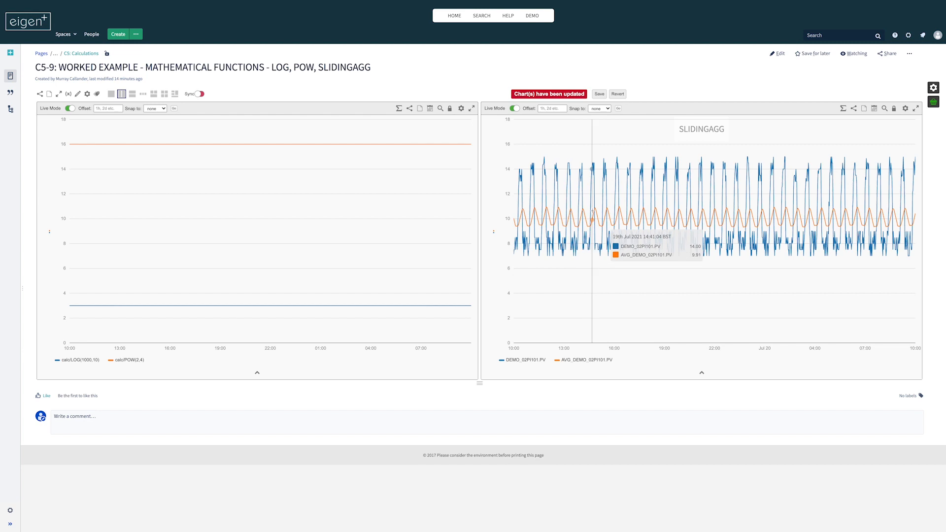
# Step: Change the line colour of the AVG_DEMO_02PI101.PV trend to dark grey in the SLIDINGAGG chart
pyautogui.click(702, 372)
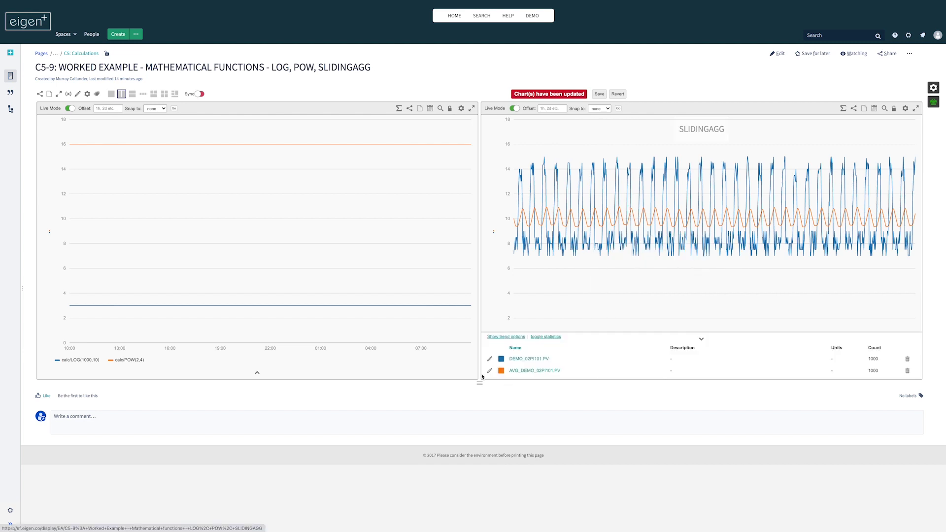
pyautogui.click(502, 372)
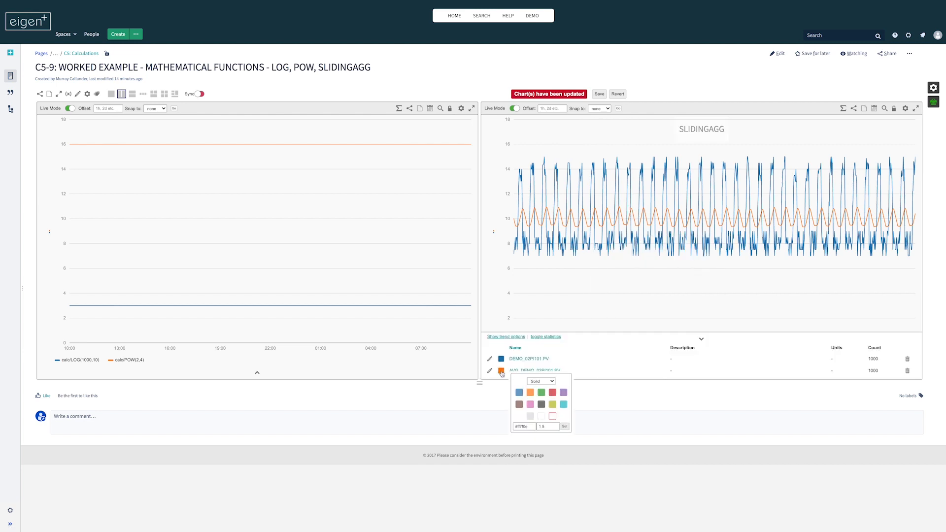
pyautogui.click(541, 405)
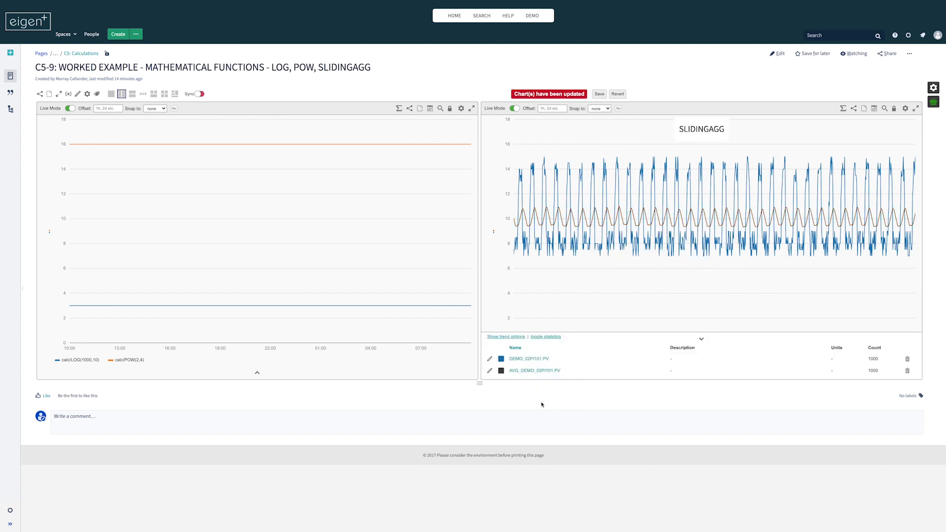
pyautogui.click(701, 339)
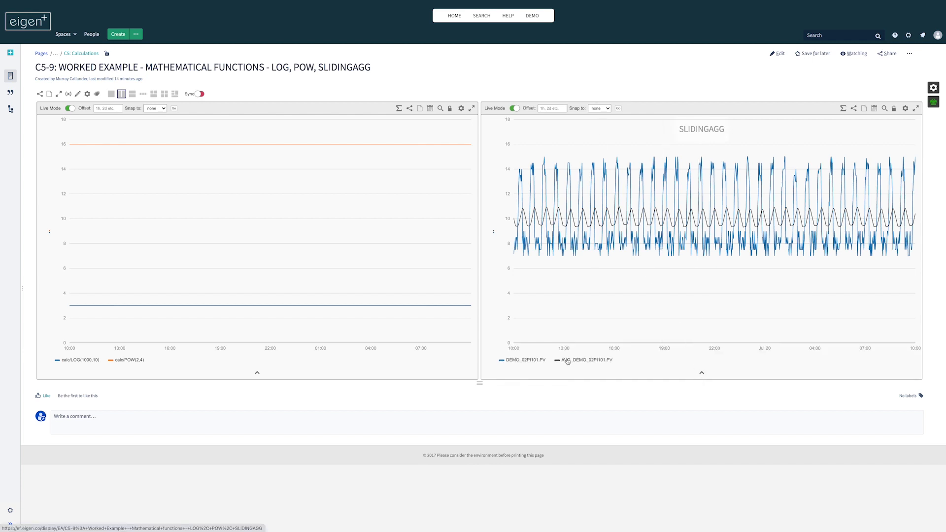
# Step: Add a minimum trend of DEMO_02PI101.PV to the SLIDINGAGG chart and set its aggregation window to 60m
pyautogui.click(536, 364)
pyautogui.click(572, 423)
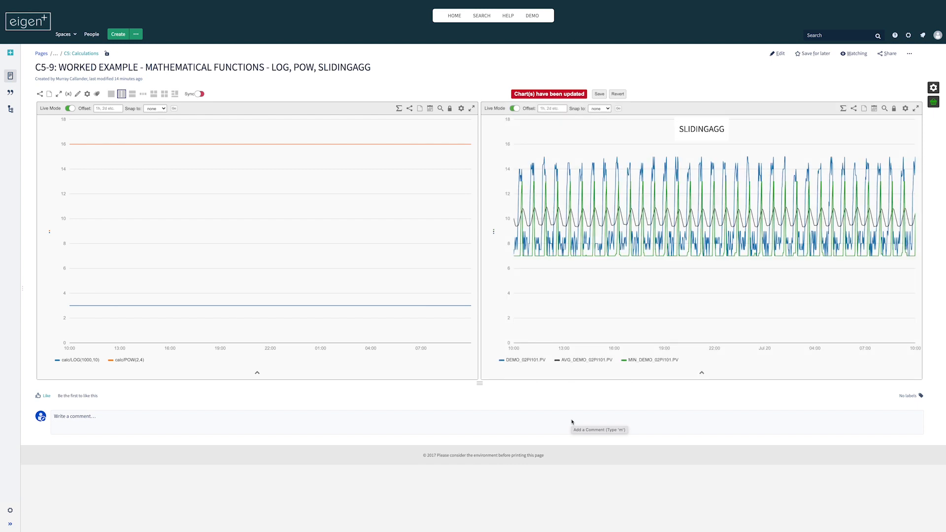
pyautogui.click(649, 360)
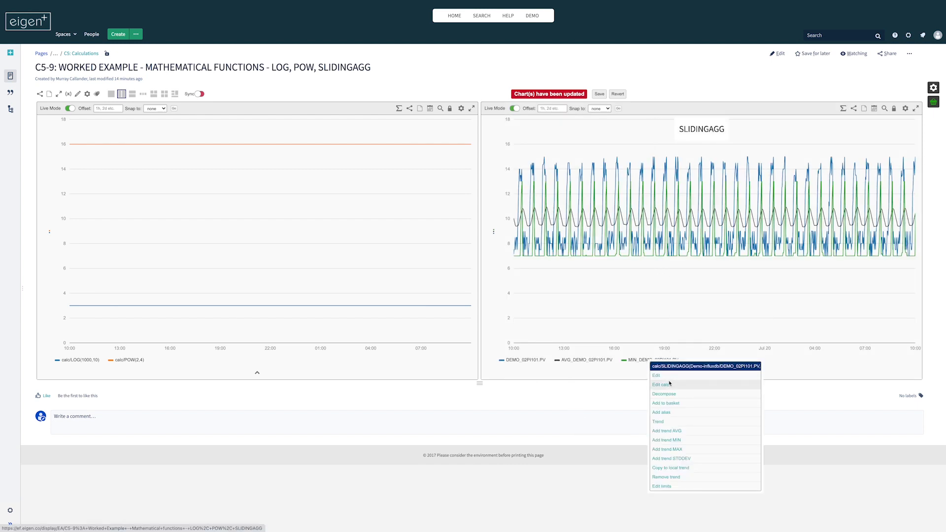
pyautogui.click(664, 384)
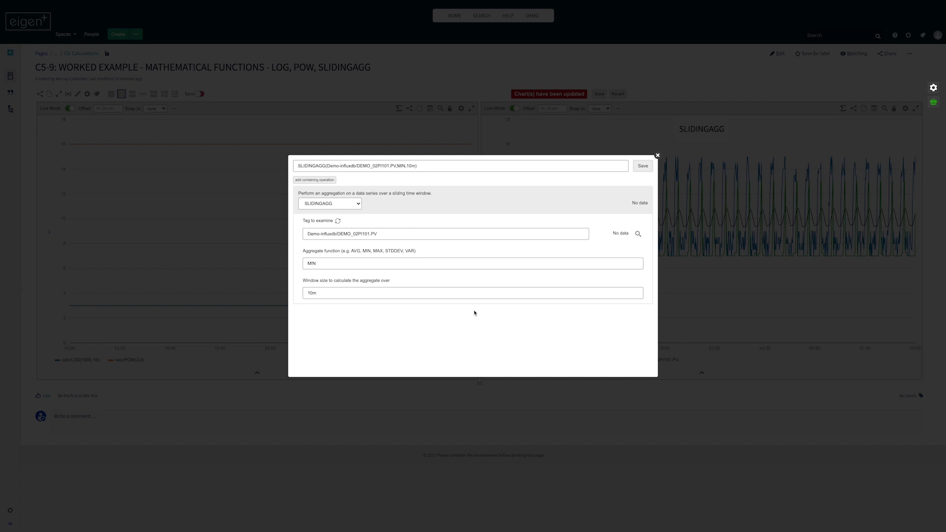
pyautogui.click(310, 292)
pyautogui.press('BackSpace')
pyautogui.write('6')
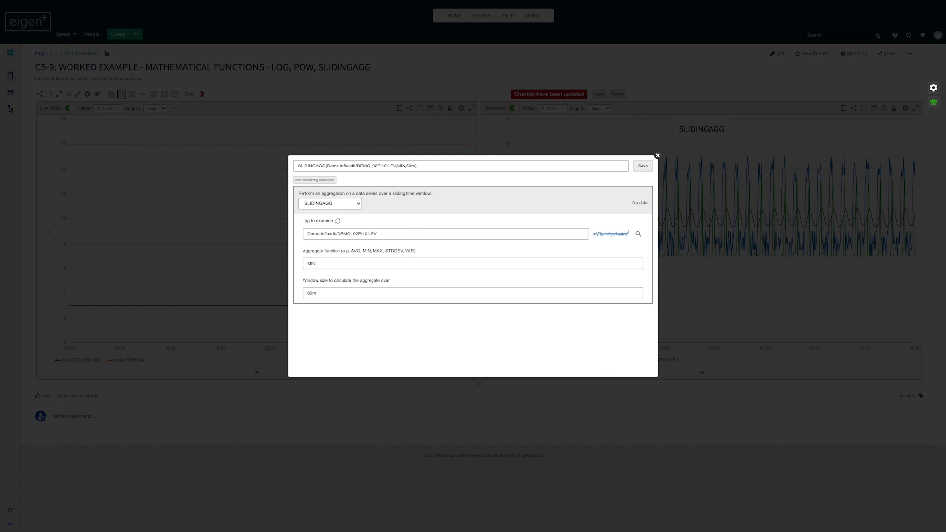
pyautogui.click(650, 167)
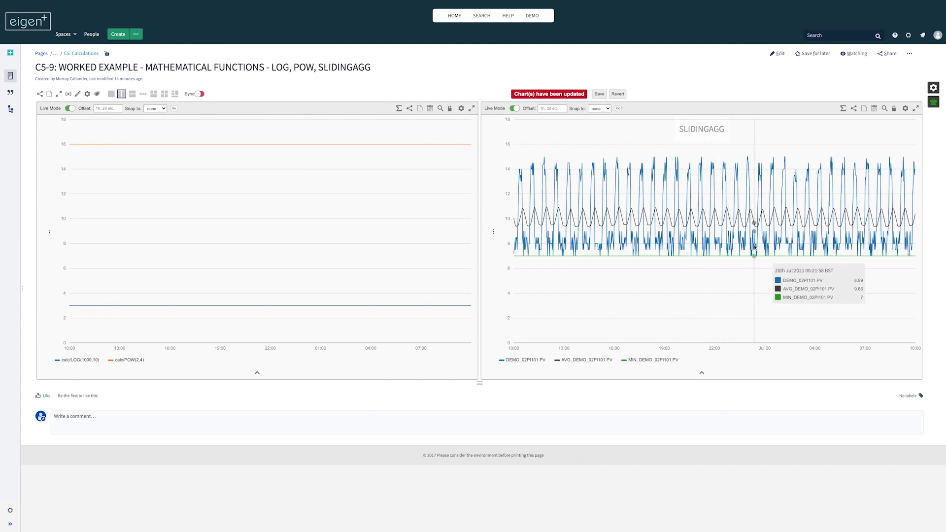
# Step: Add a maximum trend of DEMO_02PI101.PV to the SLIDINGAGG chart and open its calculation for editing
pyautogui.click(537, 361)
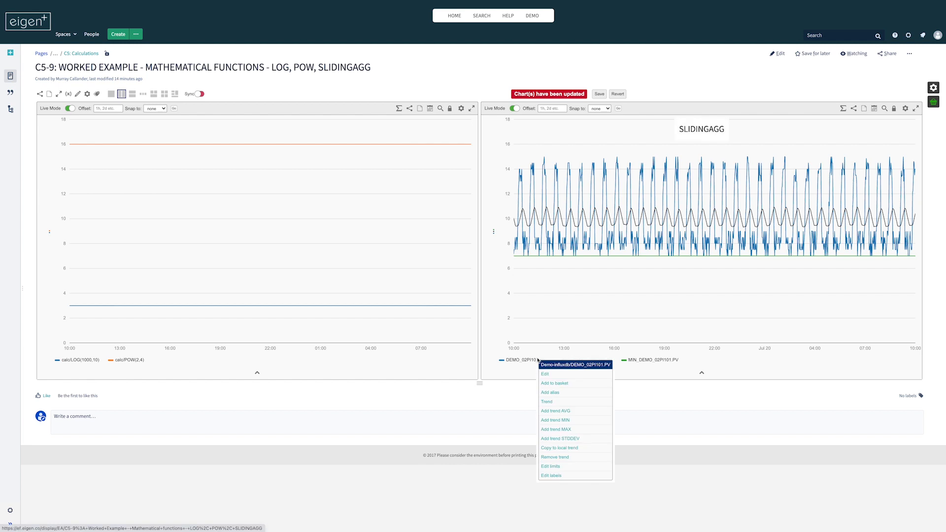
pyautogui.click(572, 430)
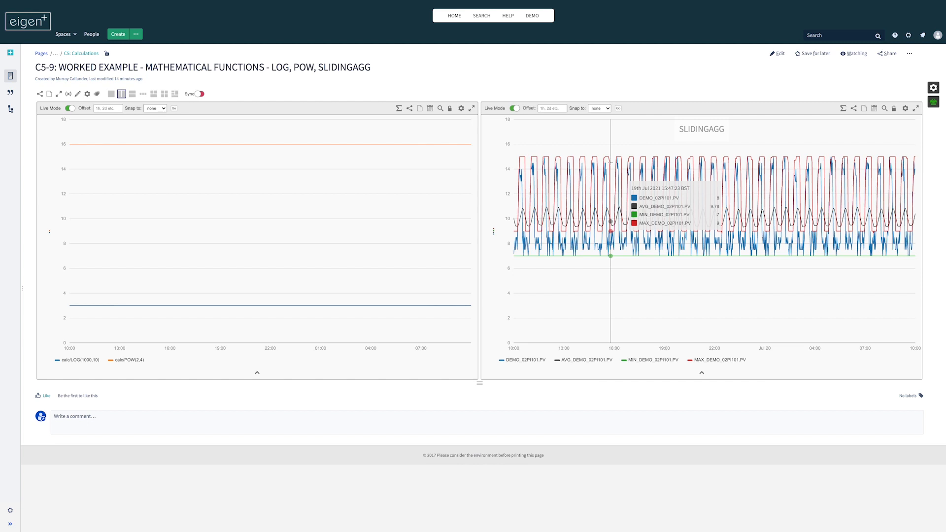
pyautogui.click(724, 361)
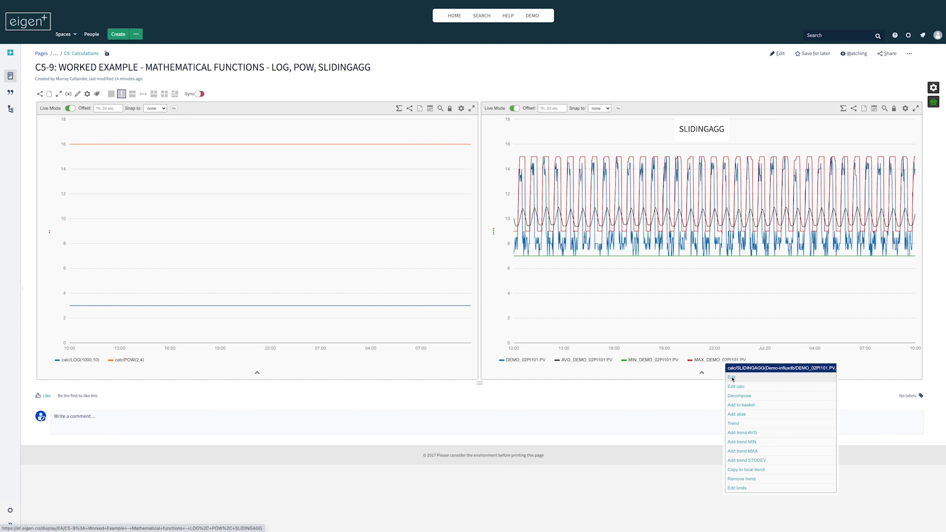
pyautogui.click(732, 379)
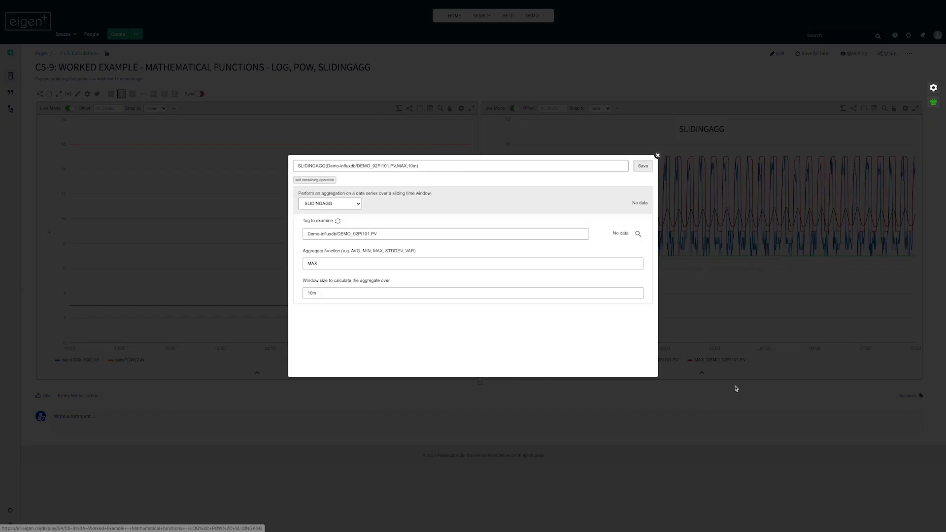